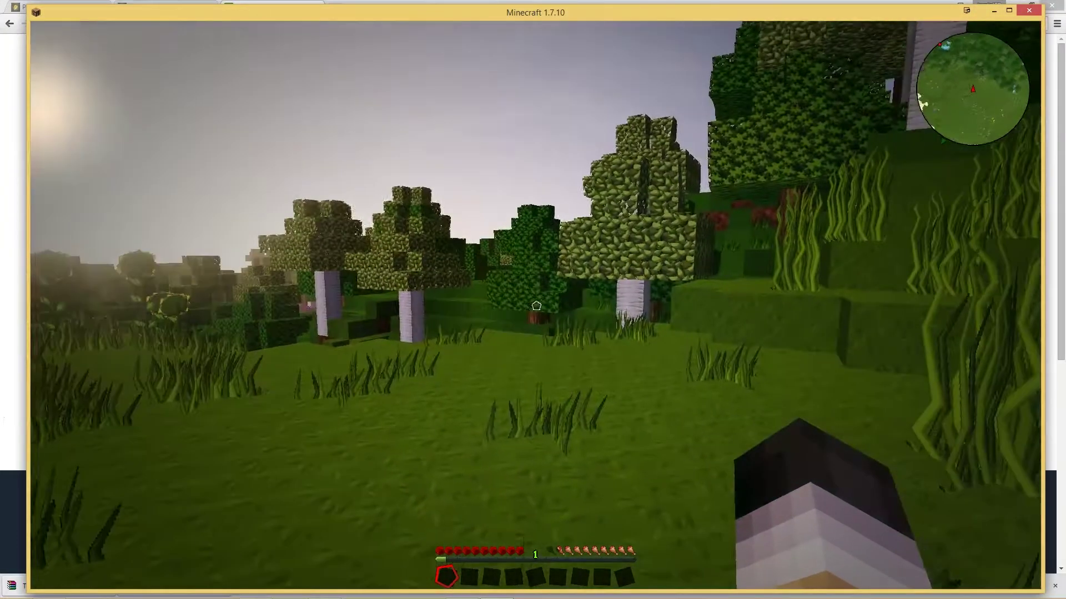
# Walk around the grassland and look over the terrain and trees as the current resource packs render them
pyautogui.press('w')
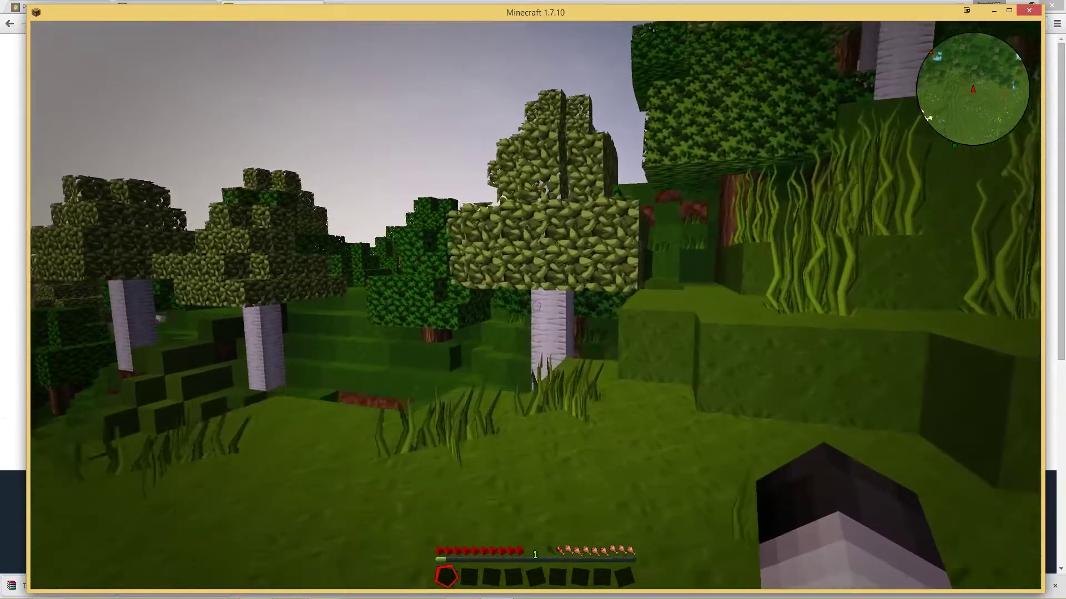
pyautogui.press('w')
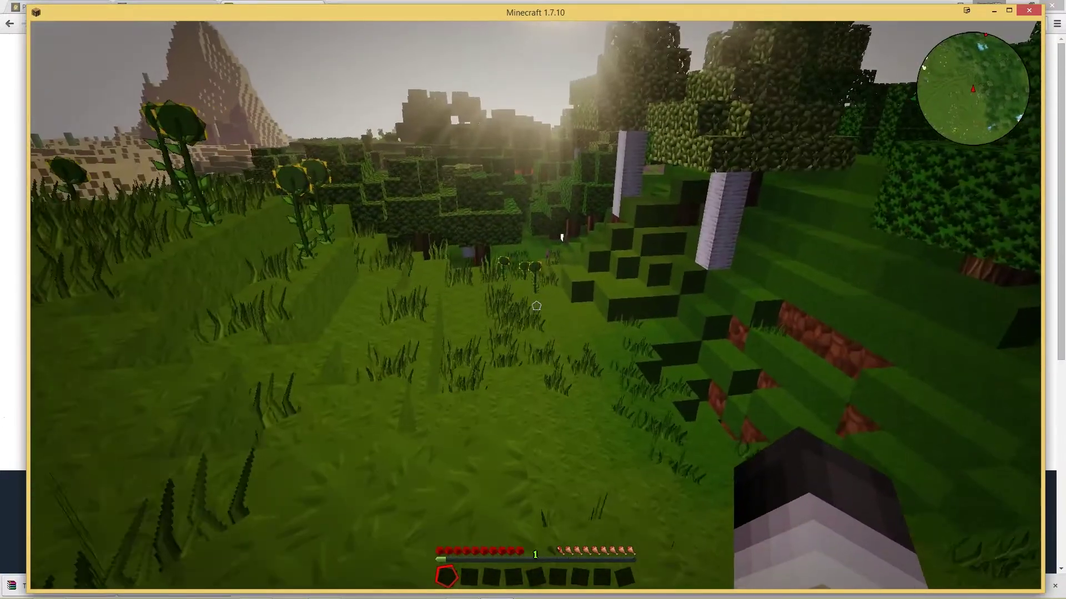
pyautogui.press('w')
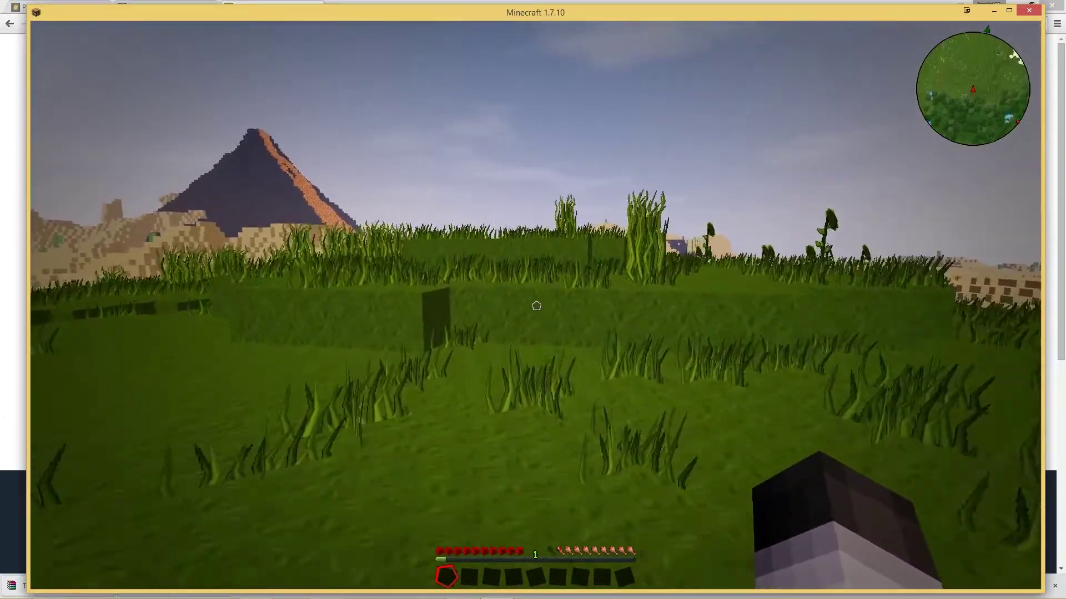
pyautogui.press('w')
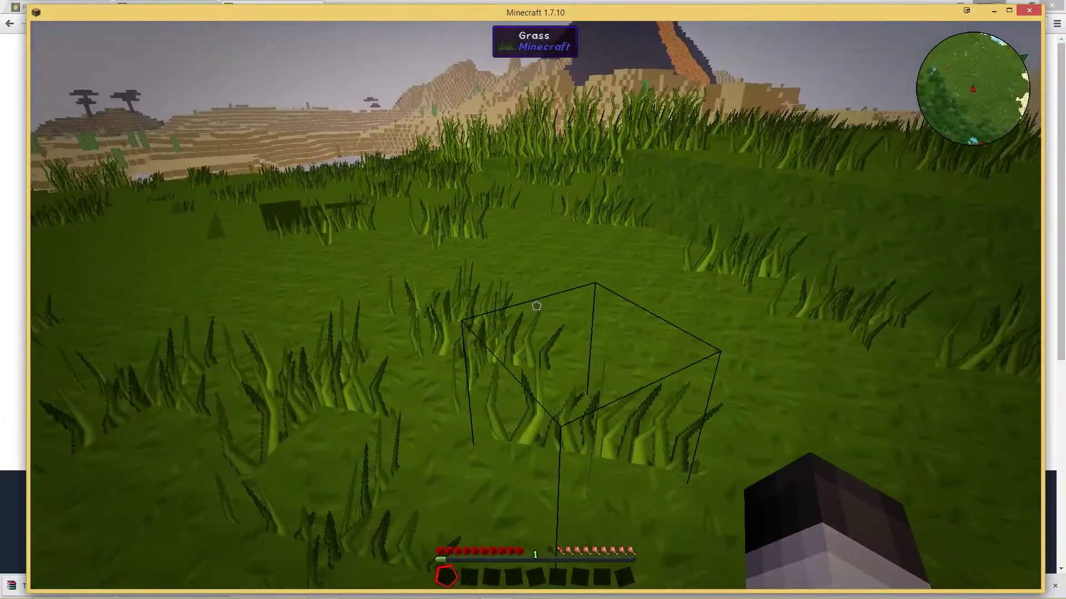
pyautogui.press('w')
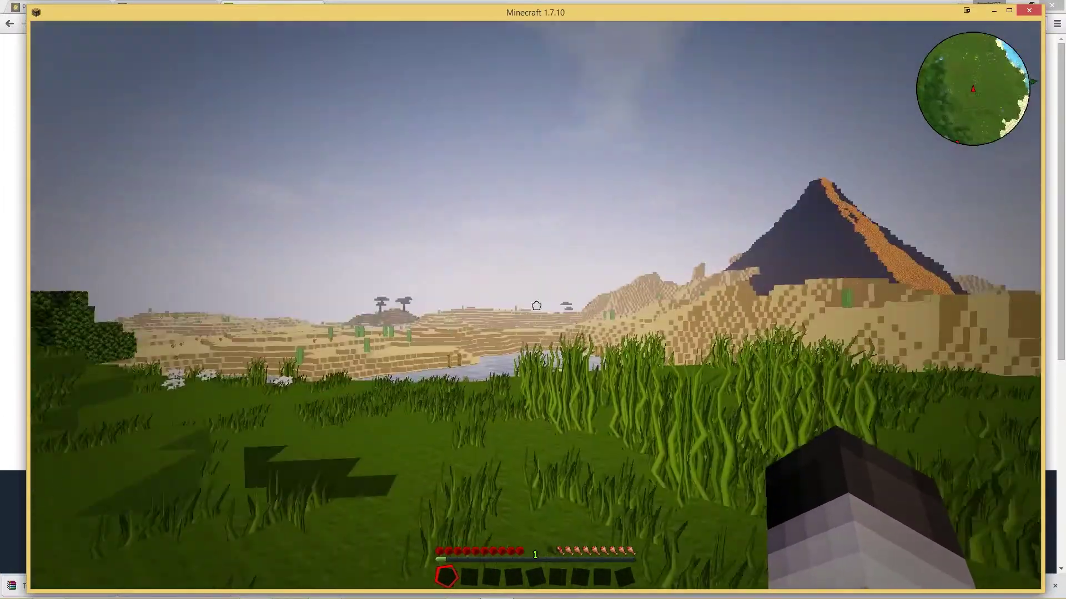
pyautogui.press('w')
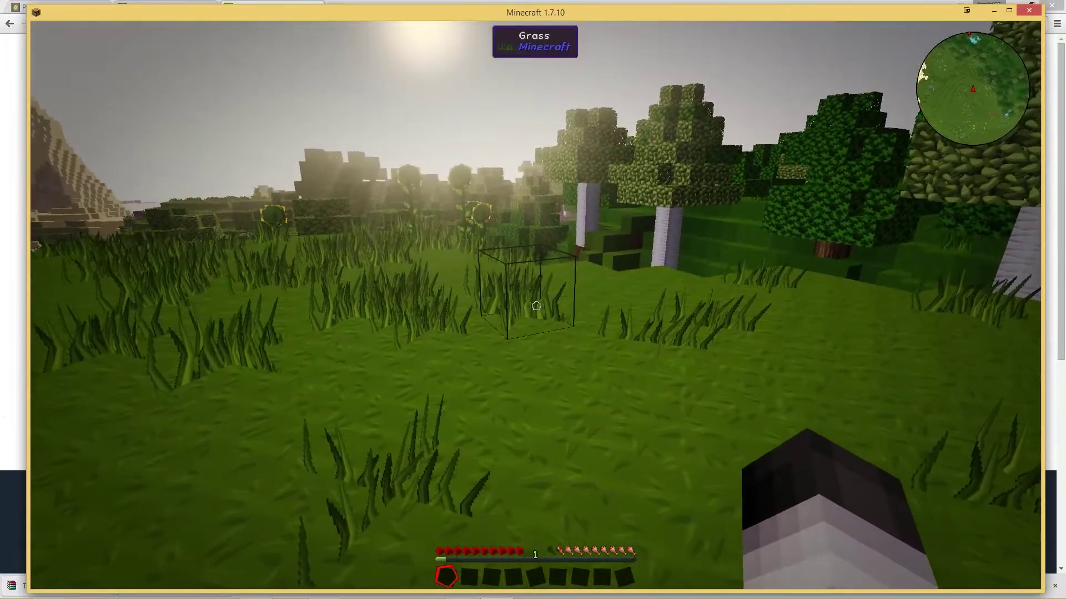
# Browse several pages of the full item list beside the inventory to examine the item textures, then return to the game
pyautogui.press('Escape')
pyautogui.press('Escape')
pyautogui.press('e')
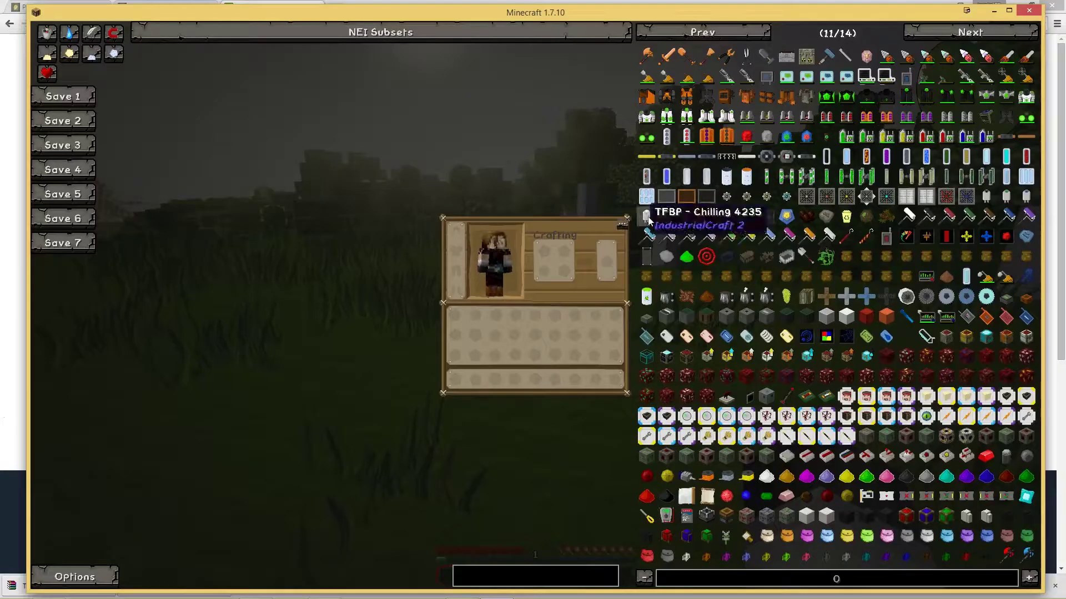
pyautogui.scroll(-7, 777, 267)
pyautogui.scroll(3, 879, 325)
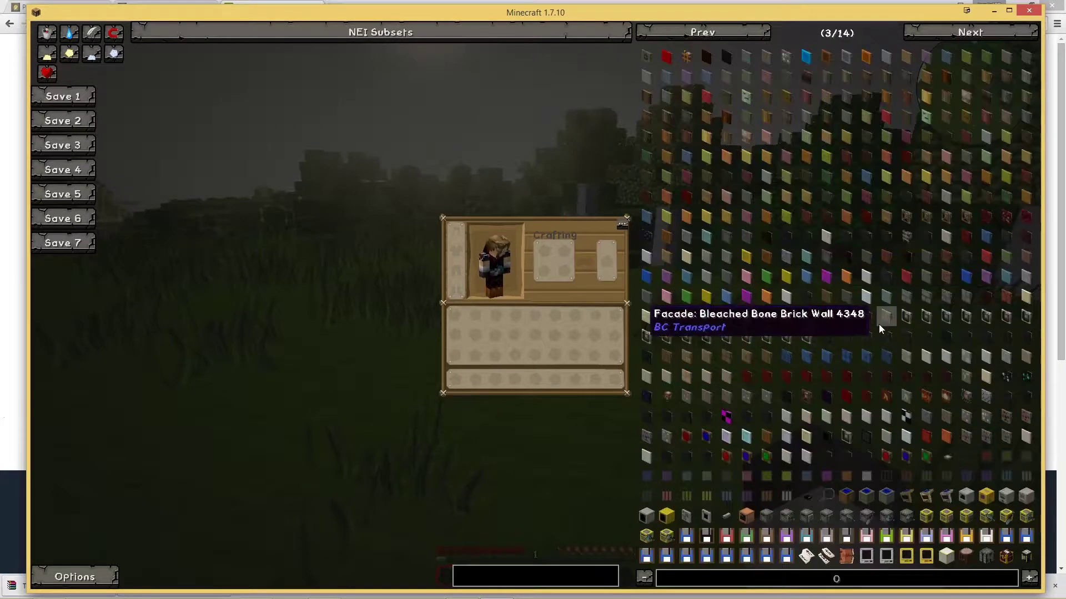
pyautogui.scroll(-4, 882, 328)
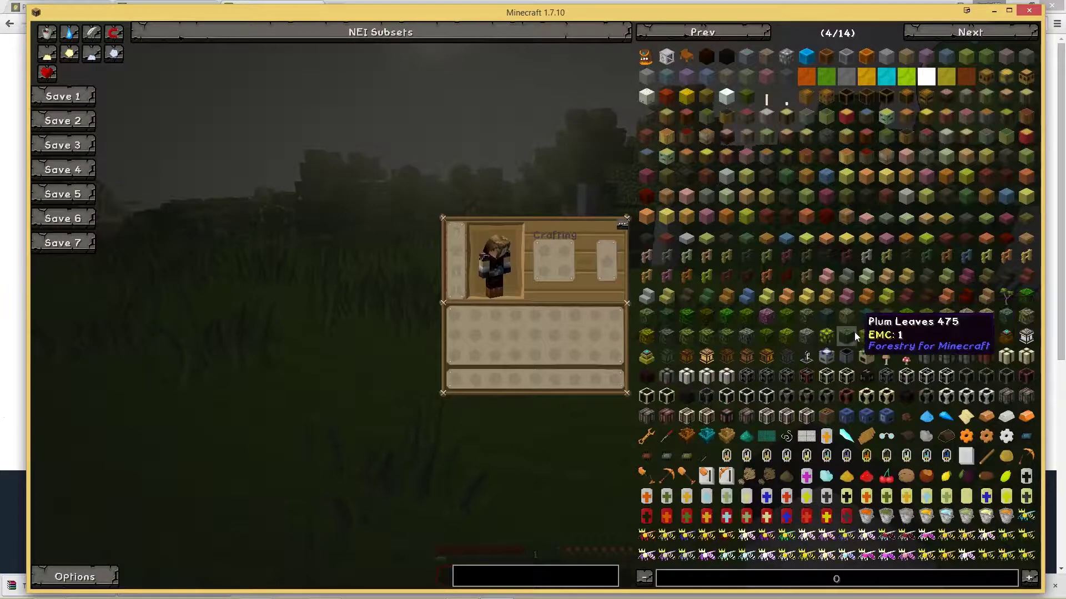
pyautogui.scroll(-5, 852, 338)
pyautogui.scroll(-3, 852, 341)
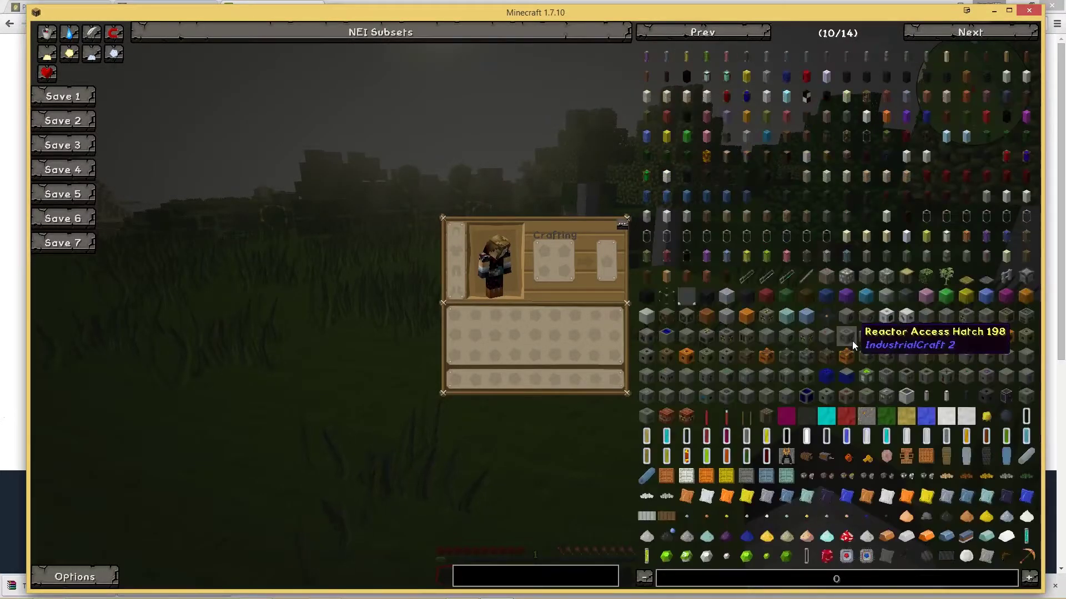
pyautogui.press('e')
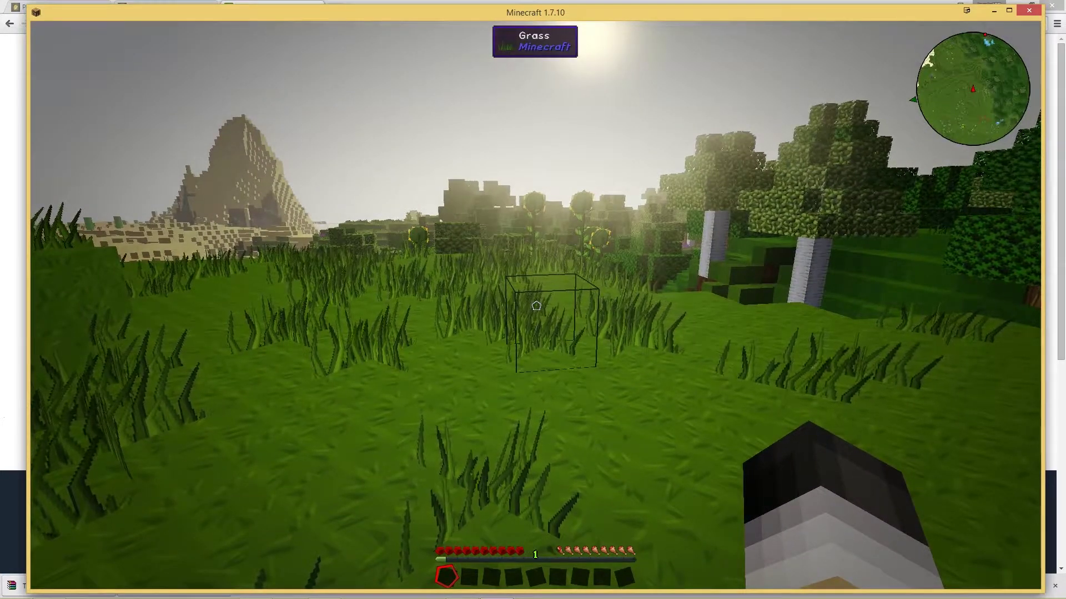
# Remove TCR Official Patch 128x.zip and the Sphax PureBDcraft 128x pack from the selected resource packs
pyautogui.press('Escape')
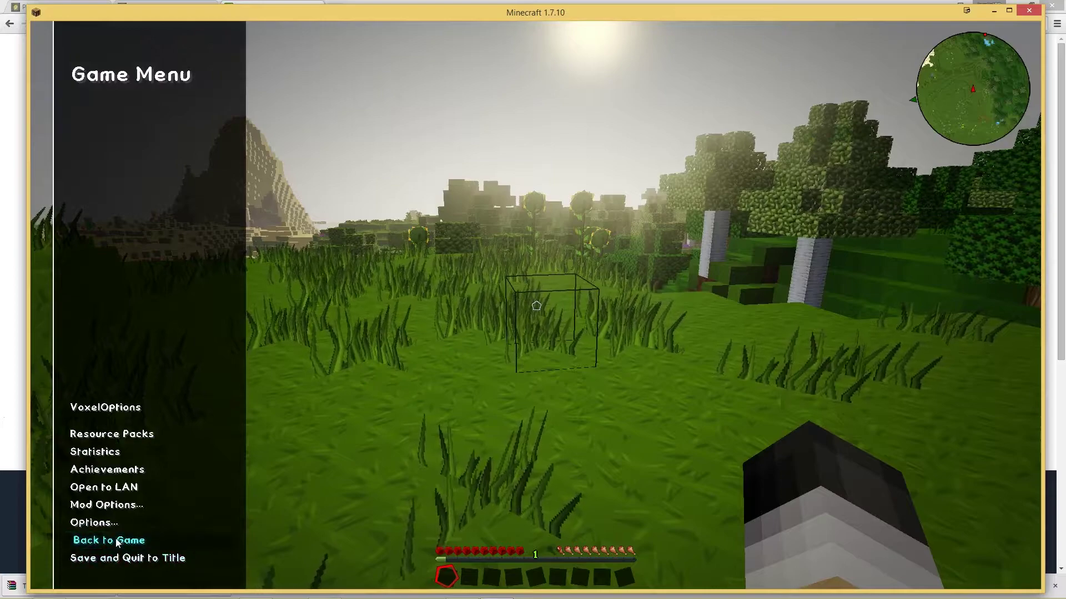
pyautogui.click(100, 524)
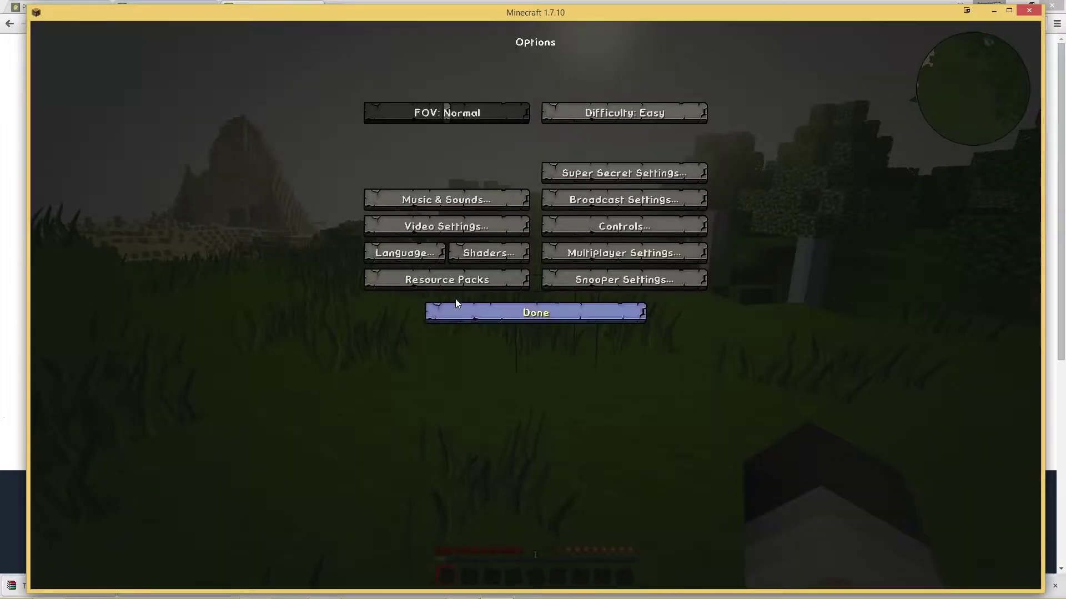
pyautogui.click(468, 283)
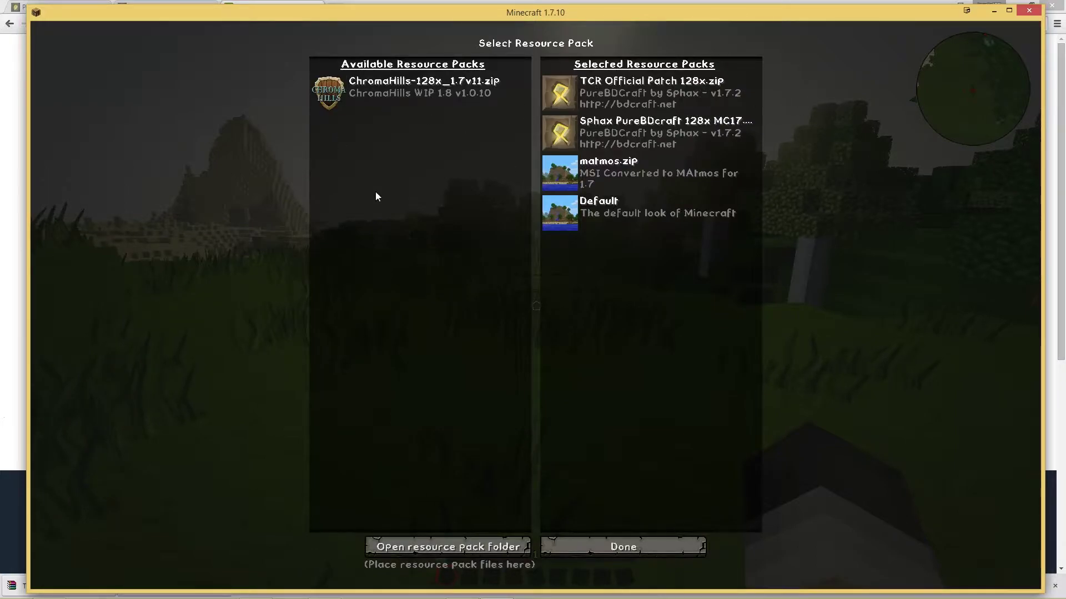
pyautogui.moveTo(552, 109)
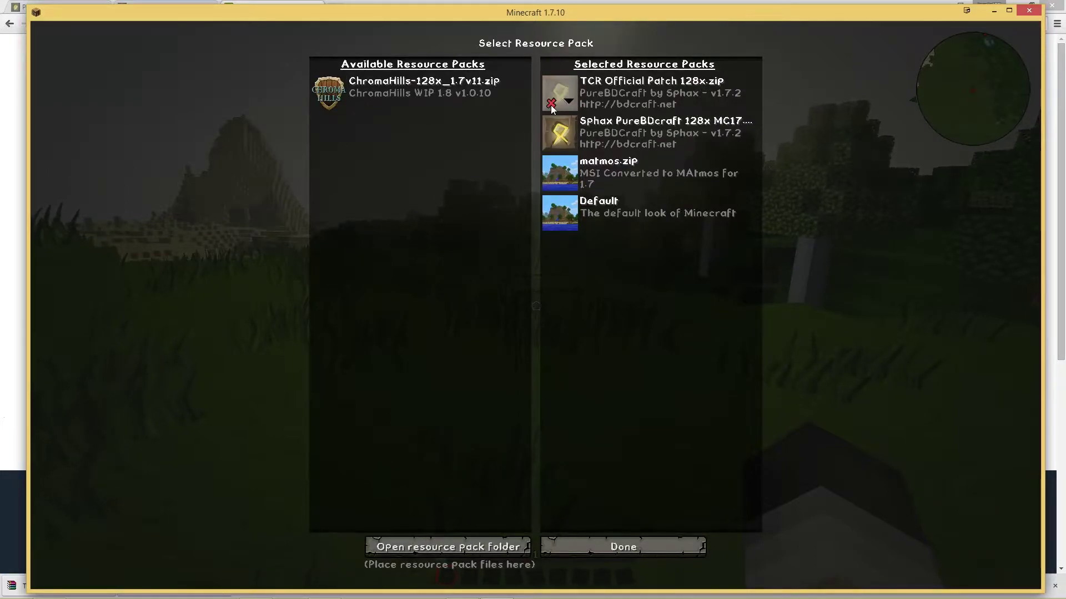
pyautogui.click(552, 108)
pyautogui.click(551, 103)
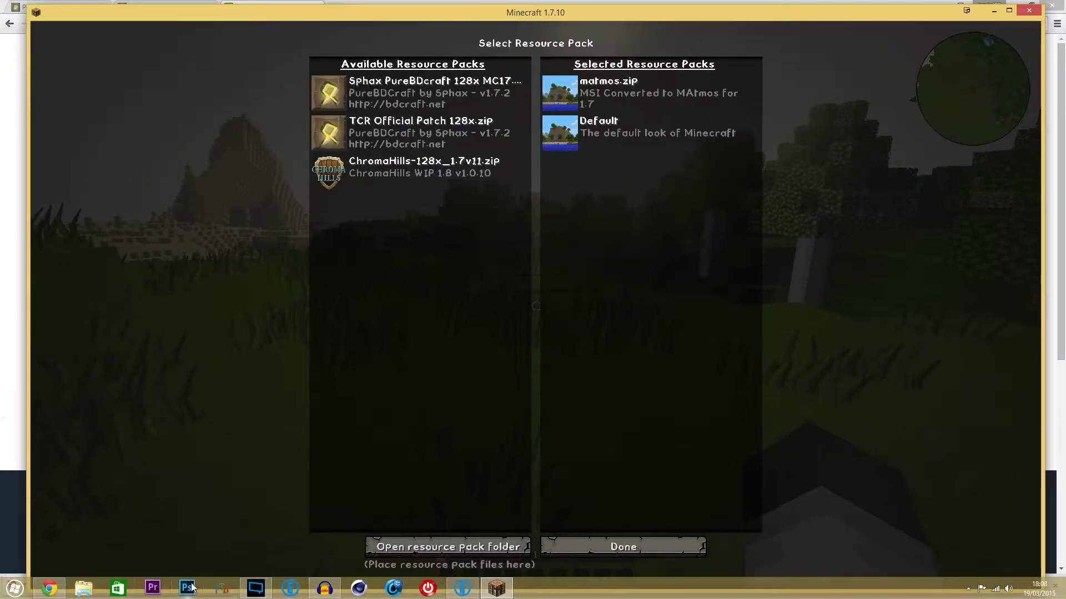
# Switch to Chrome and review the PureBDcraft for Minecraft page down to the 128x128 download for MC1.7.10
pyautogui.click(49, 589)
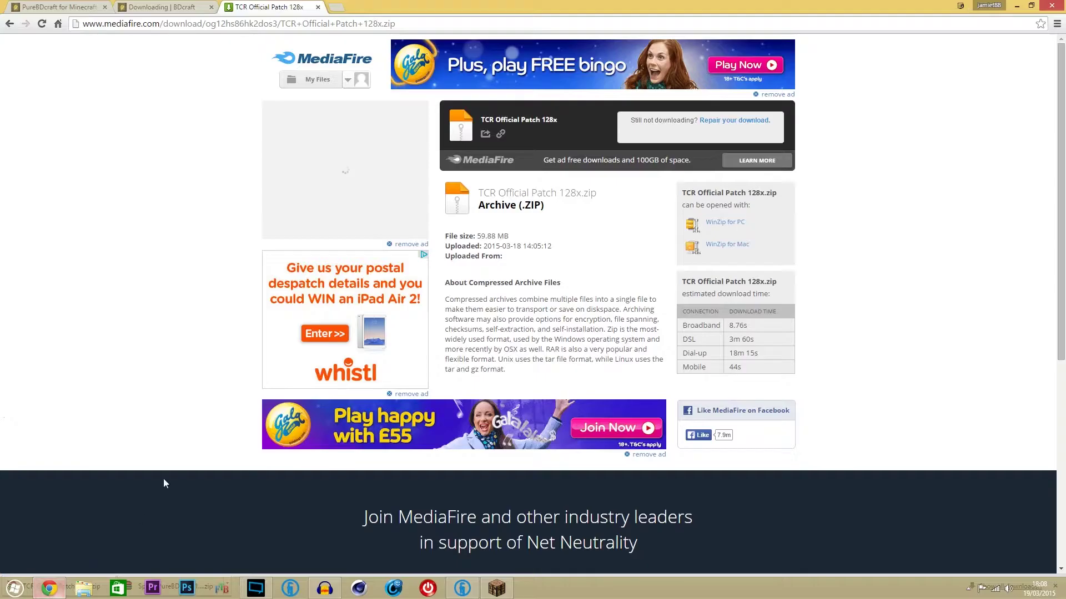
pyautogui.click(57, 6)
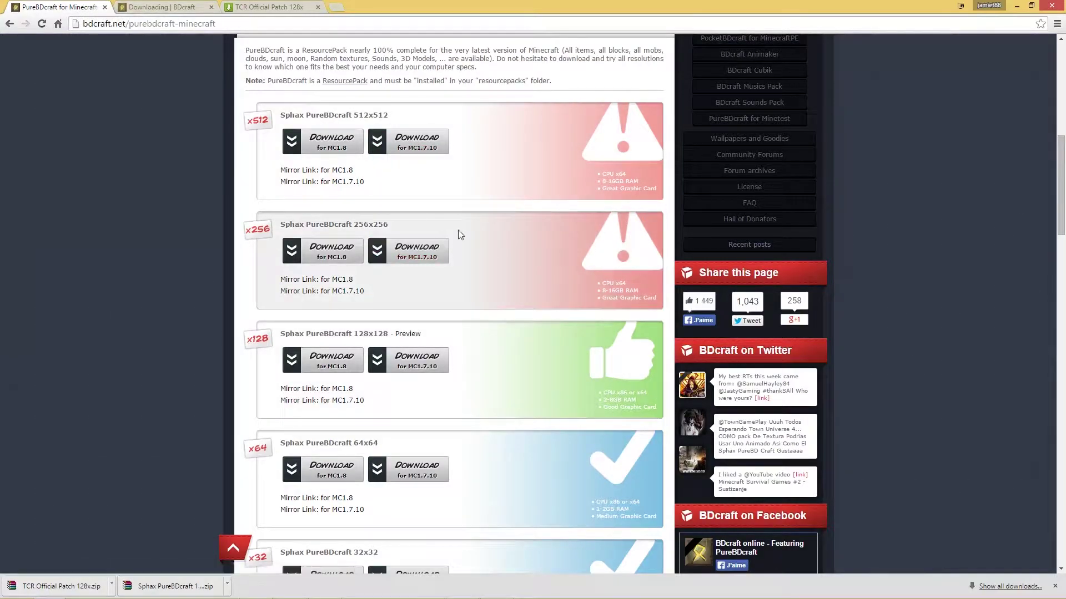
pyautogui.scroll(9, 506, 171)
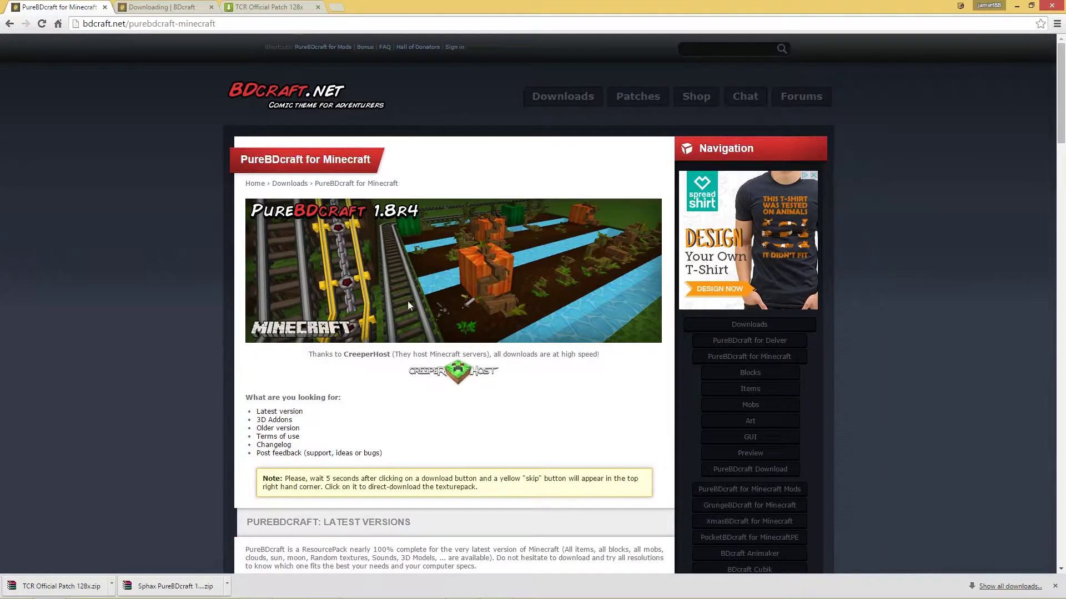
pyautogui.scroll(-9, 412, 267)
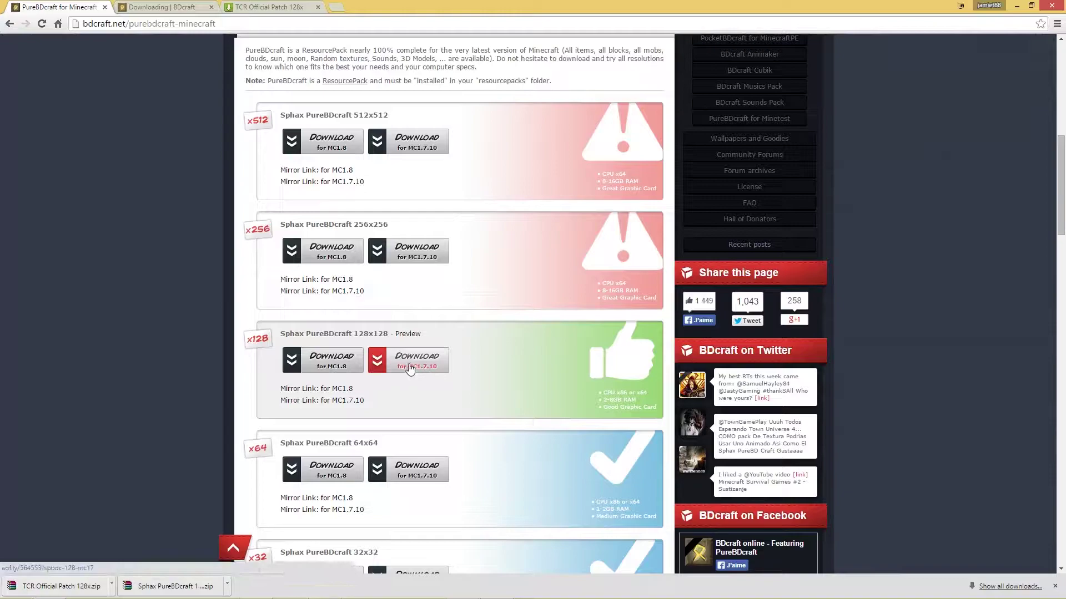
# View the BDcraft download page for the Sphax 128x pack and the MediaFire page for TCR Official Patch 128x
pyautogui.click(252, 8)
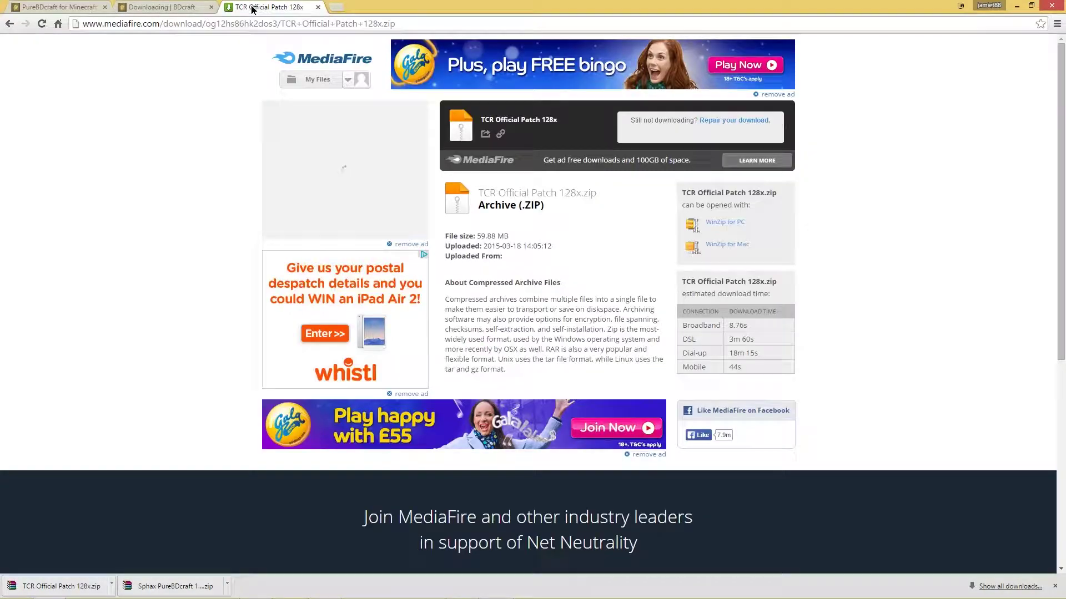
pyautogui.click(198, 7)
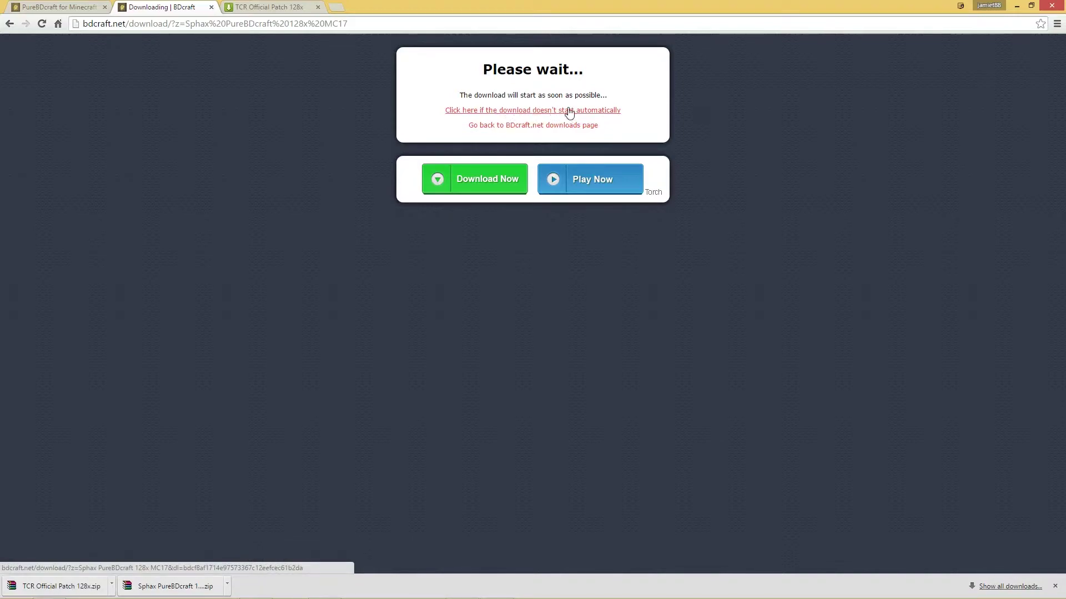
pyautogui.click(275, 8)
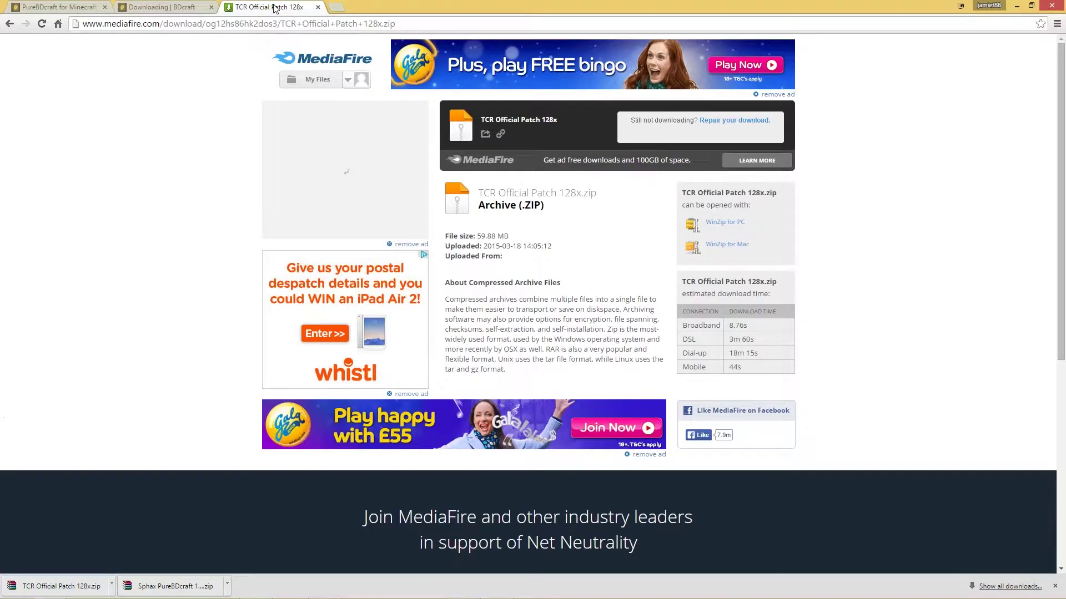
# Go back to the Tekkit Classic Reborn forum thread, examine its Sphax patch download section, and return to the MediaFire page
pyautogui.click(11, 24)
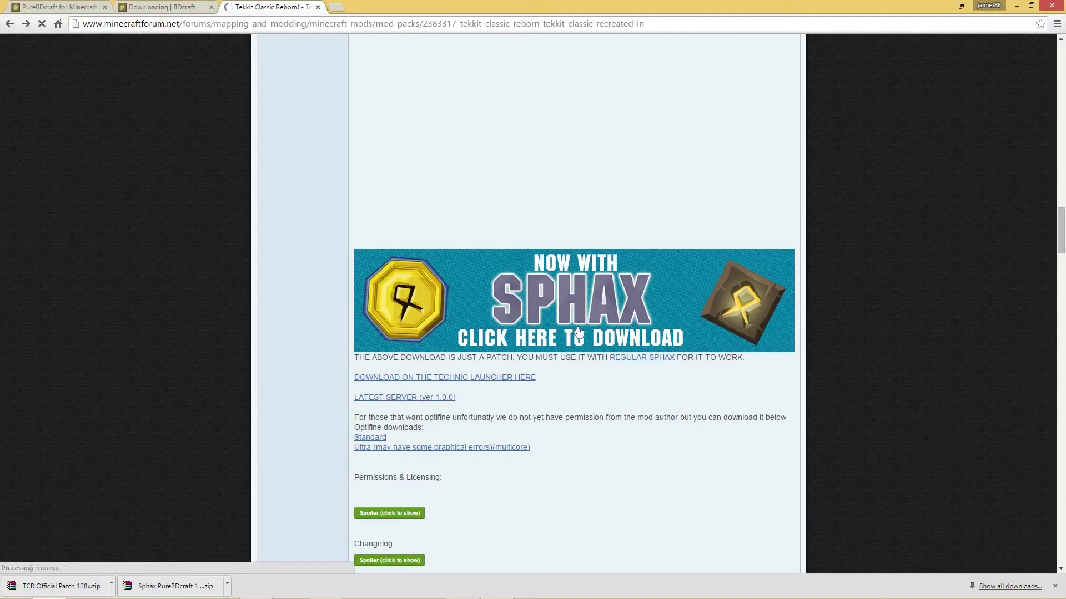
pyautogui.scroll(15, 760, 337)
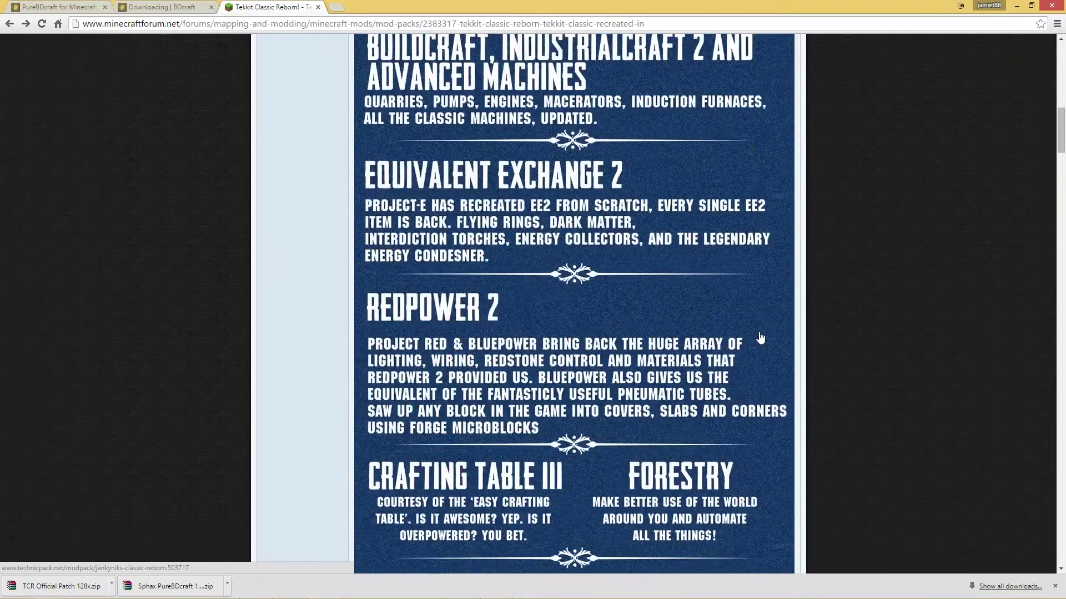
pyautogui.scroll(8, 760, 337)
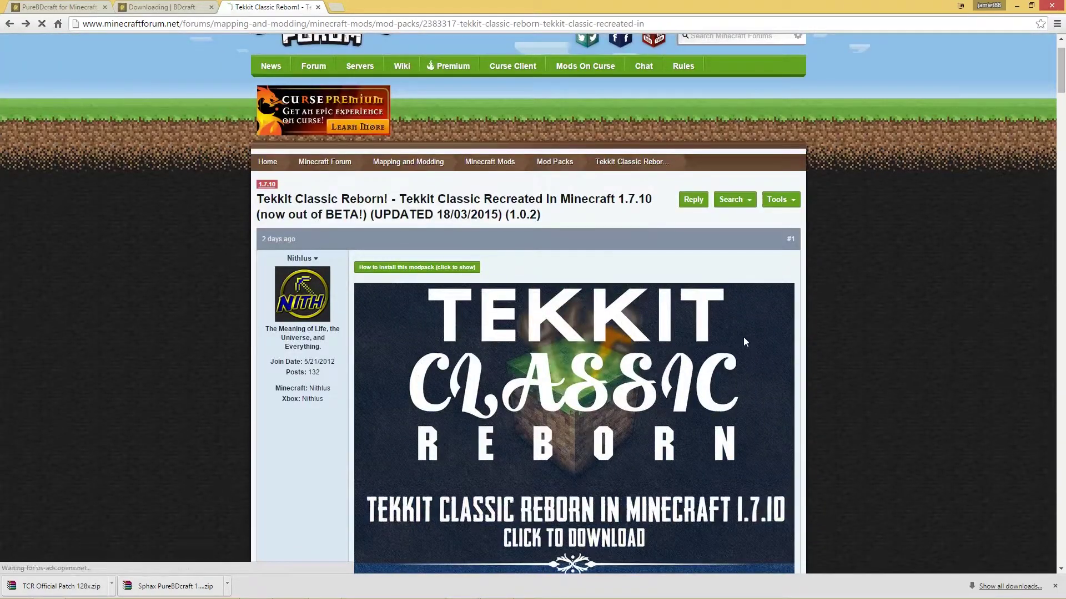
pyautogui.scroll(-4, 744, 341)
pyautogui.scroll(-15, 637, 332)
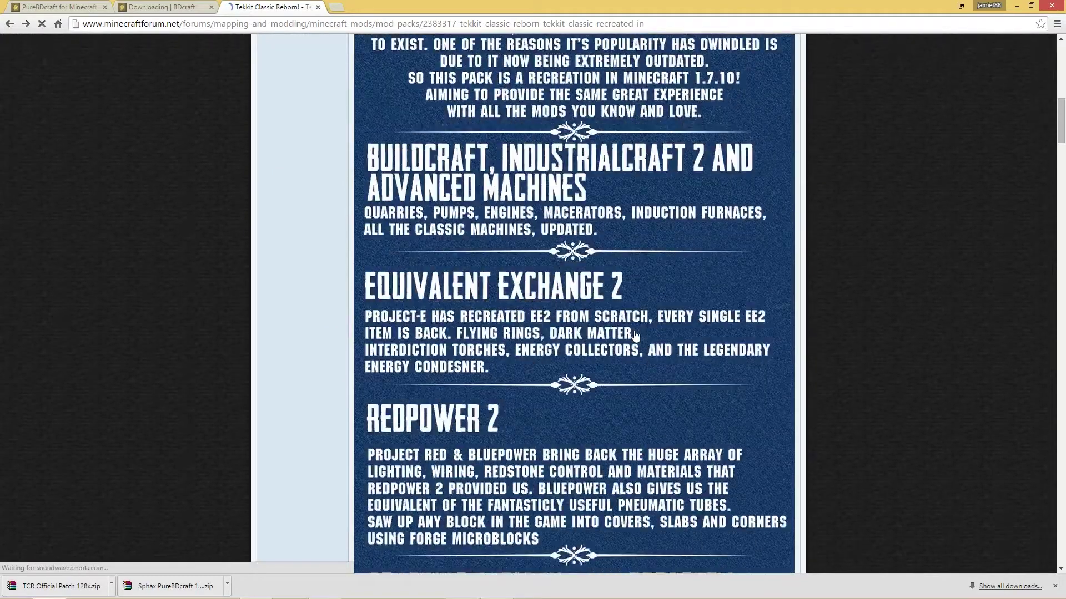
pyautogui.scroll(-17, 635, 334)
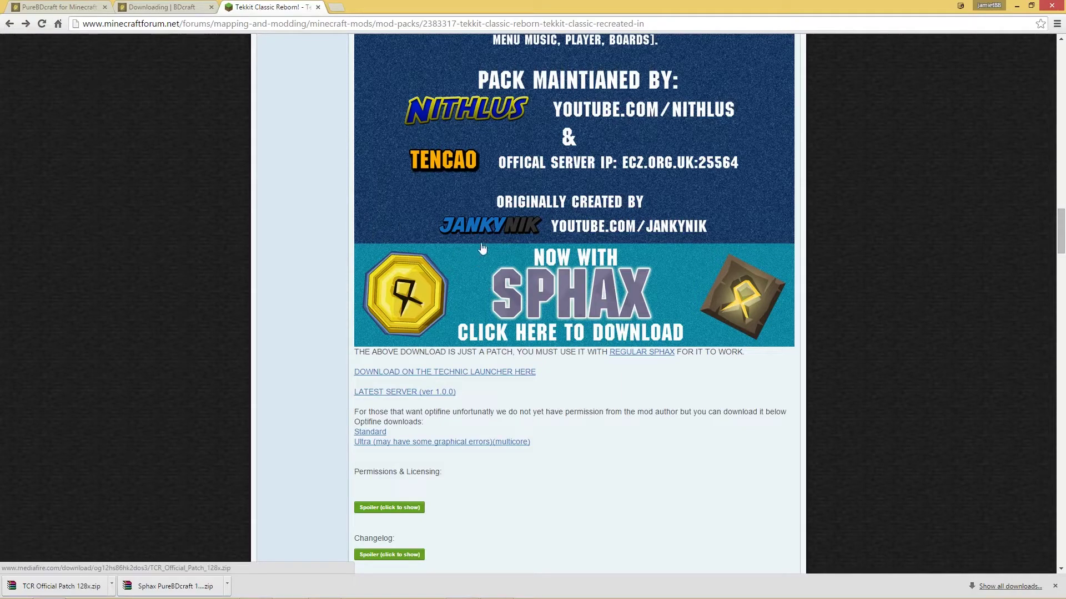
pyautogui.click(31, 25)
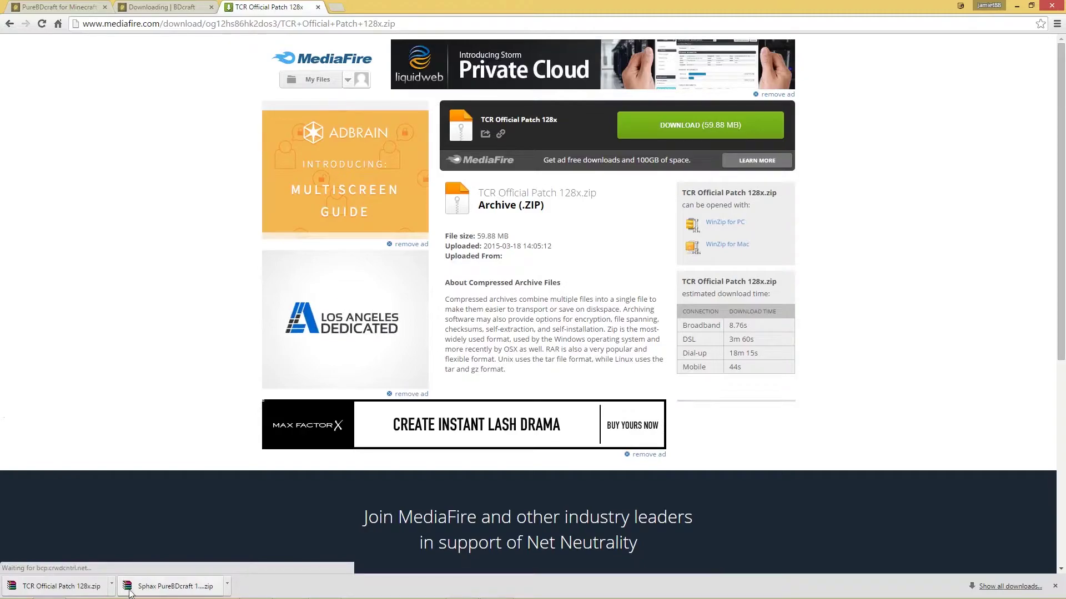
# Switch to Minecraft and open the resource pack folder to check the Sphax and TCR patch archives in it
pyautogui.moveTo(127, 598)
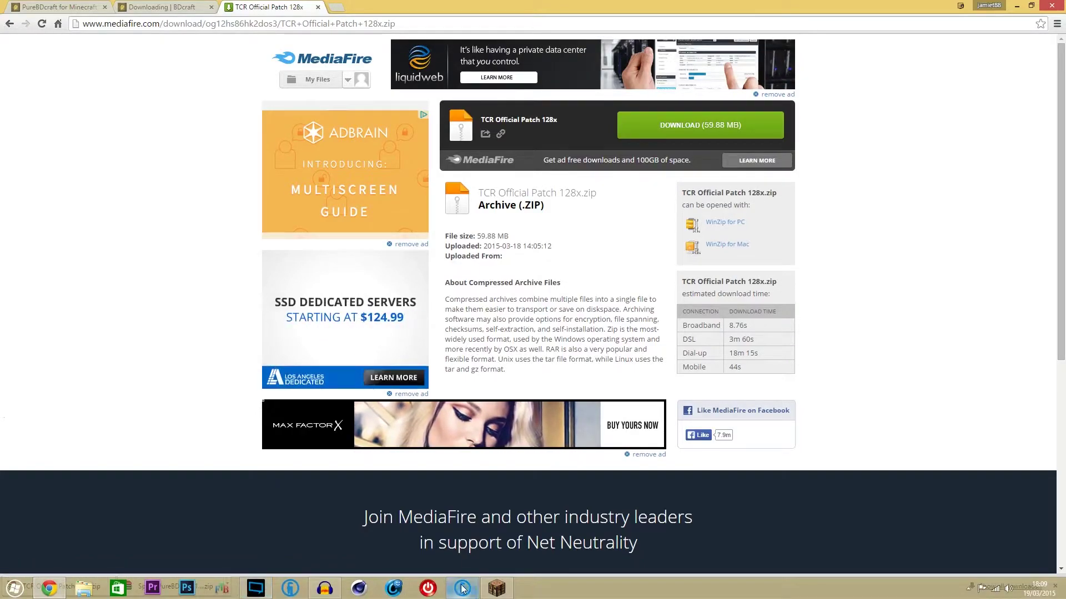
pyautogui.click(497, 588)
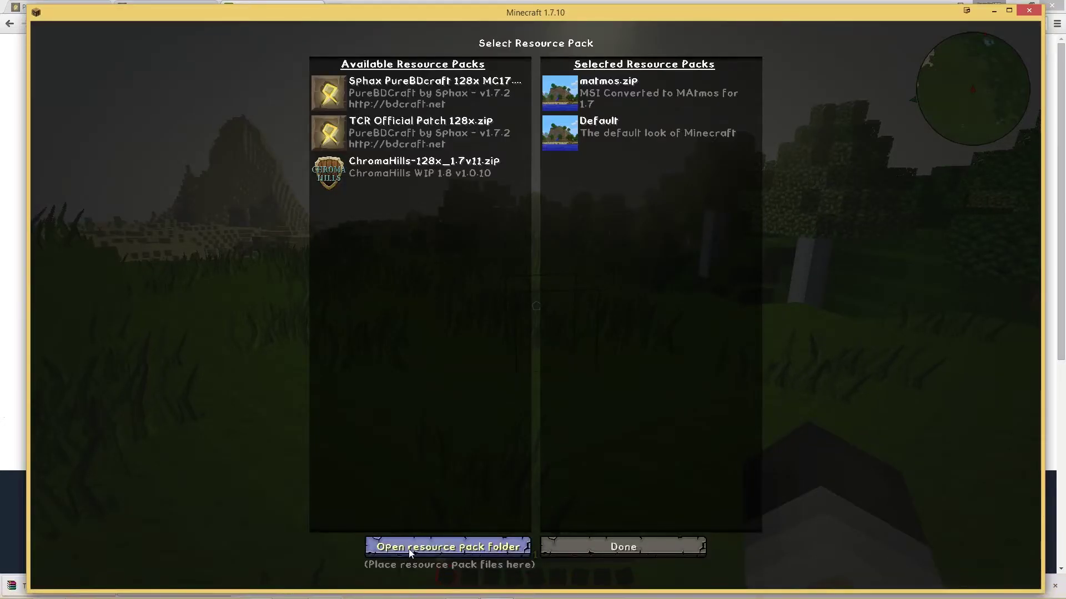
pyautogui.click(462, 552)
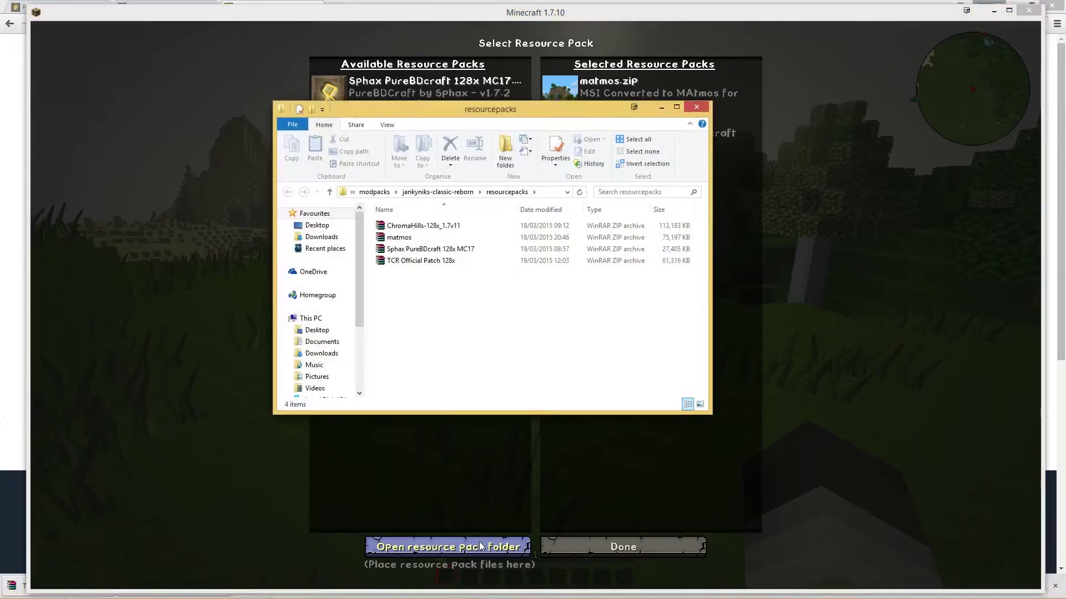
pyautogui.moveTo(11, 593)
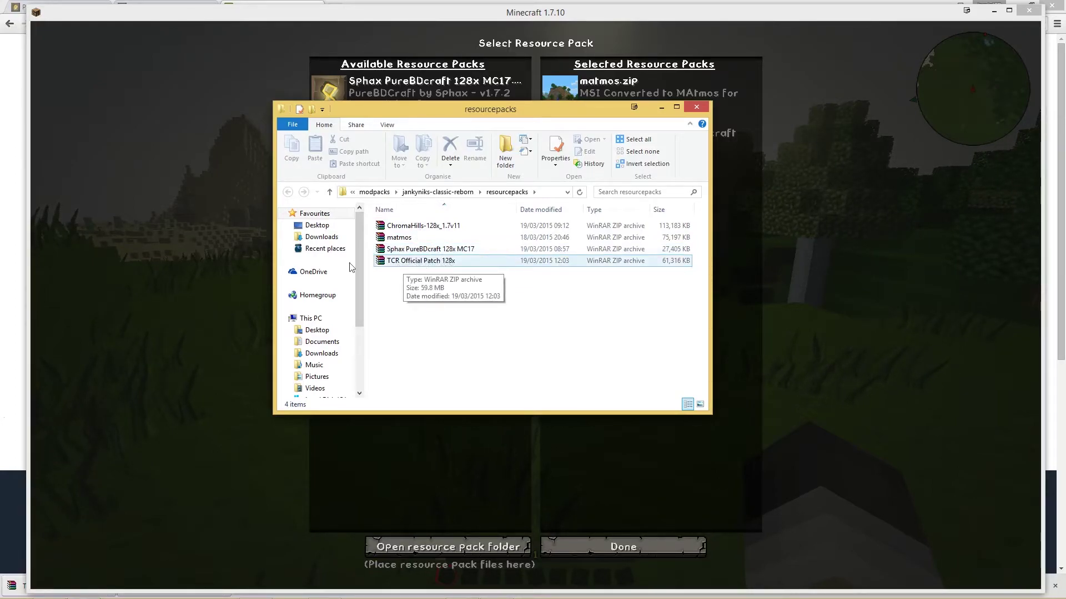
pyautogui.click(181, 232)
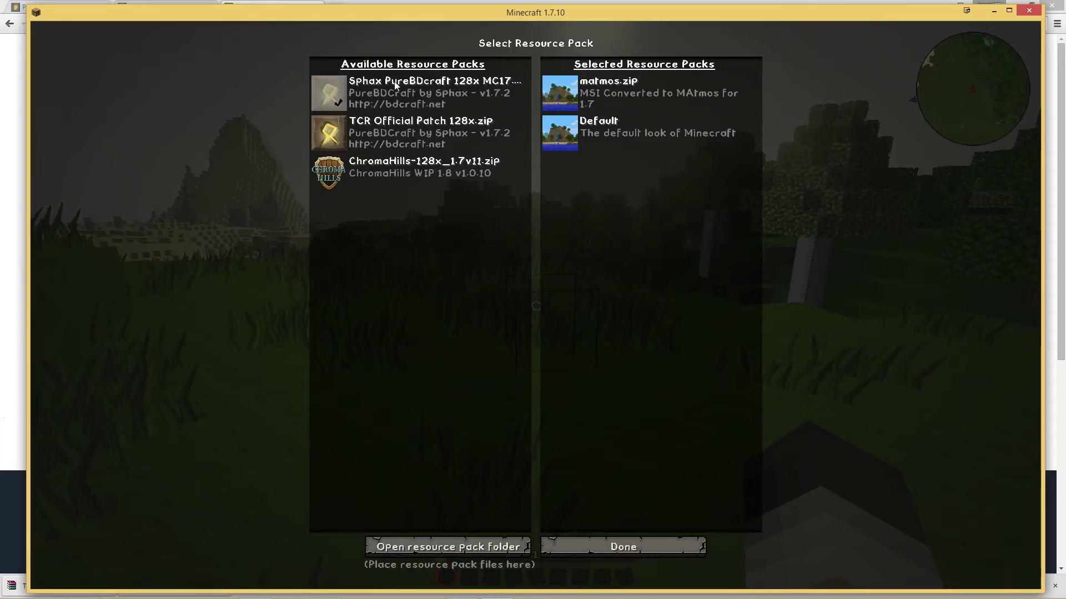
# Enable the Sphax PureBDcraft 128x pack with TCR Official Patch 128x.zip above it, and apply the resource pack selection
pyautogui.click(324, 89)
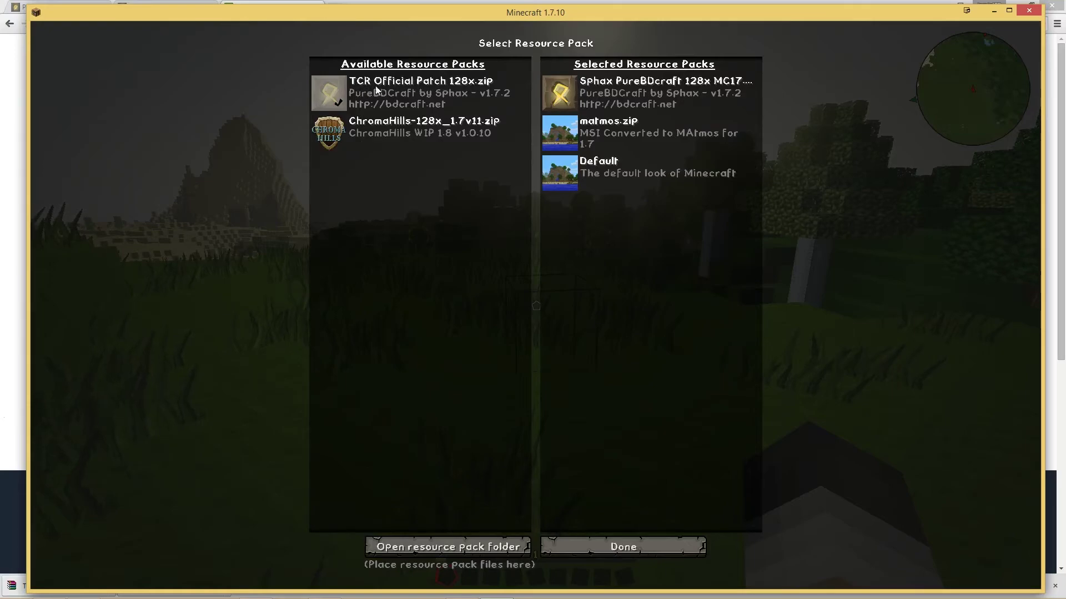
pyautogui.click(334, 92)
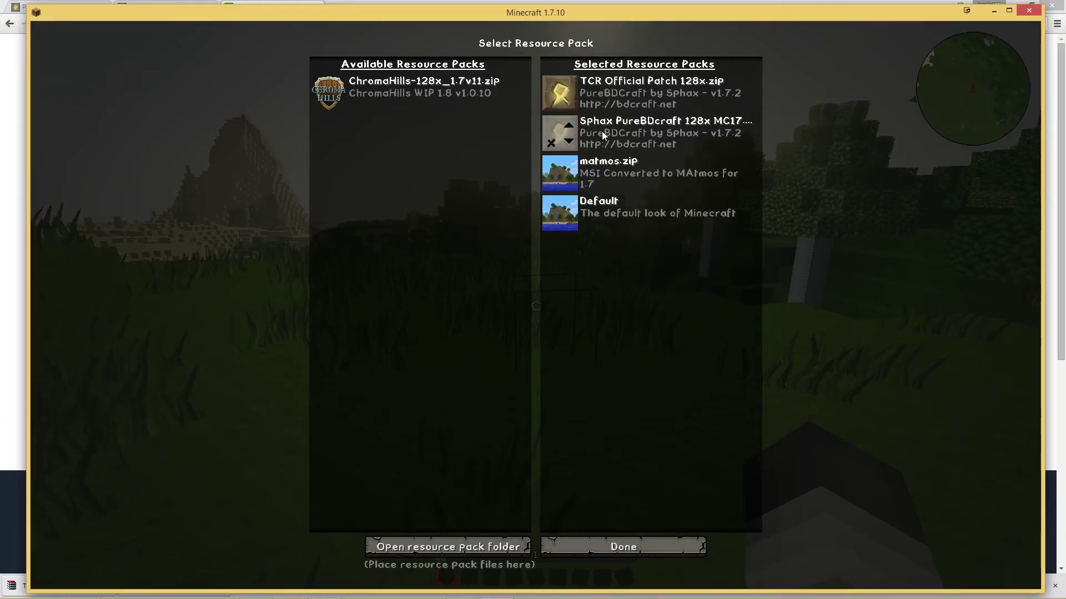
pyautogui.click(615, 546)
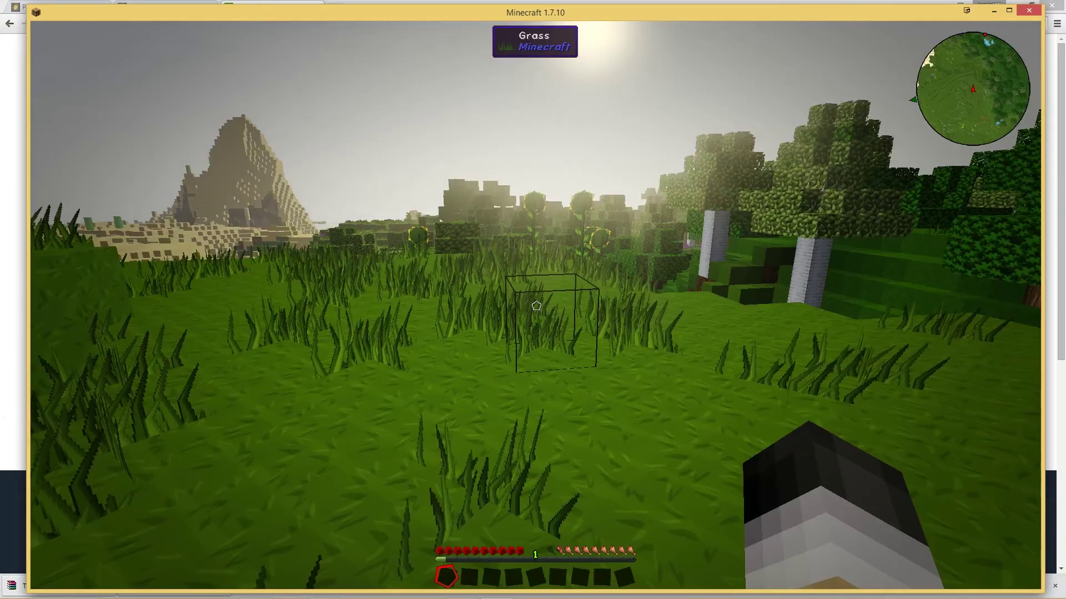